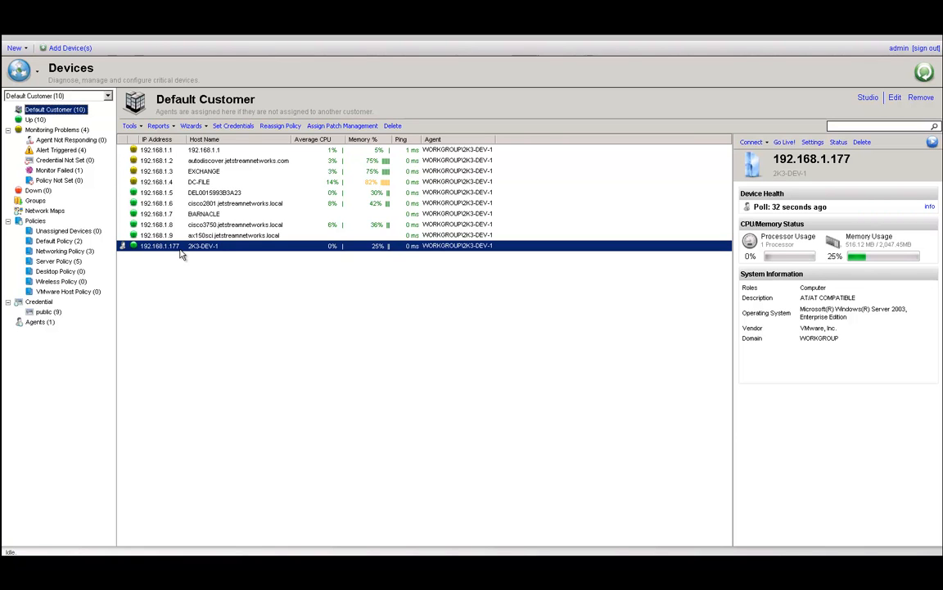
- Show the New menu's Customer, Policy, Ticket and Group options in the top toolbar
left_click(23, 50)
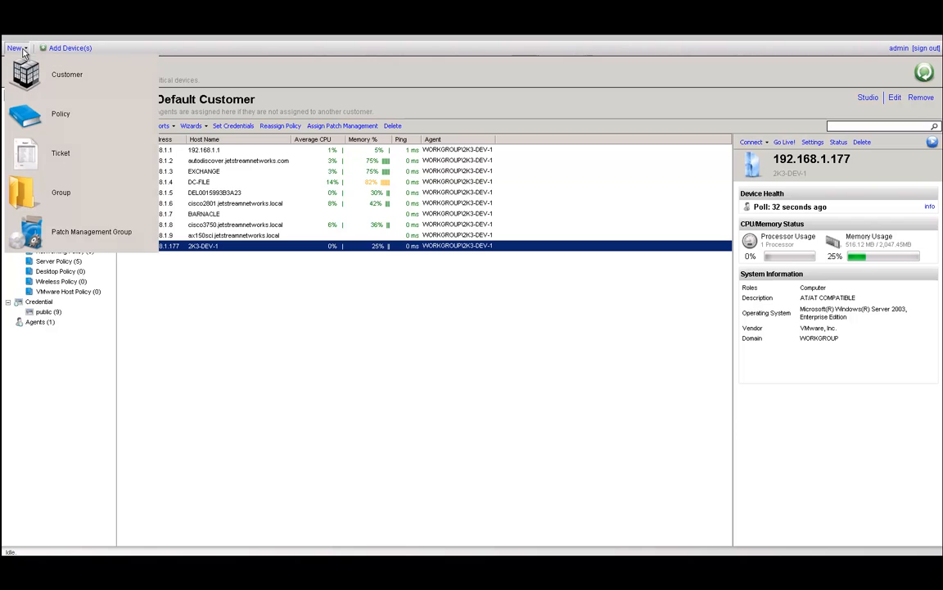
- Create and save 'Customer A' with hostname 192.168.1.177, then bring up the Email URL choices
left_click(70, 74)
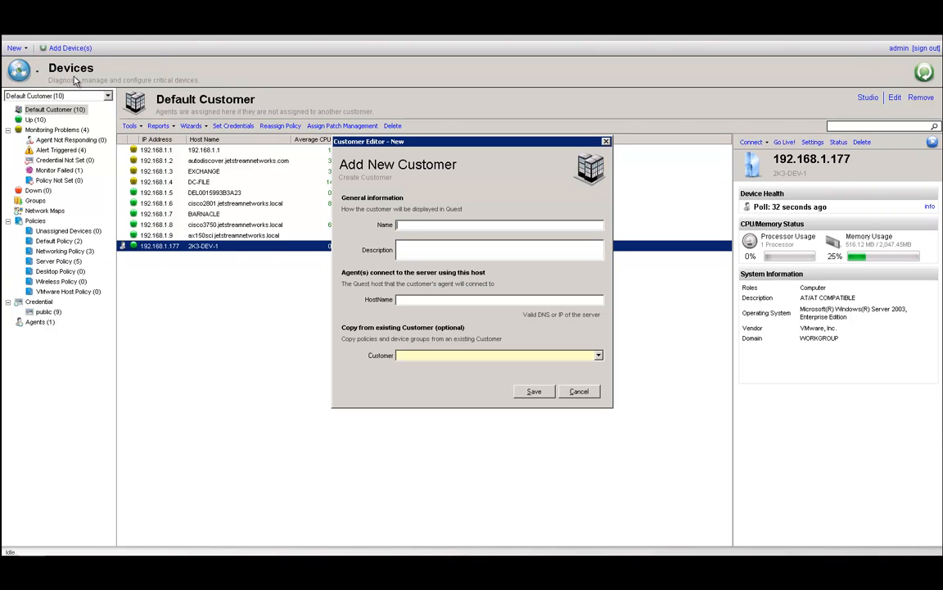
left_click(398, 224)
type("Customer A")
type("192.168.1.177")
left_click(539, 397)
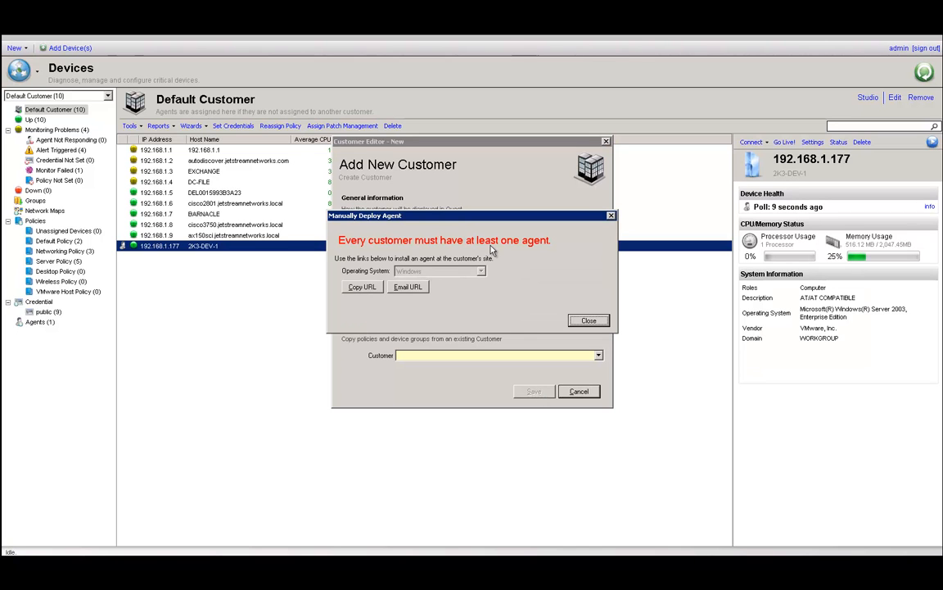
left_click(421, 288)
- Email install links for all hosts, copy the first agent link from the draft, and close it
left_click(433, 292)
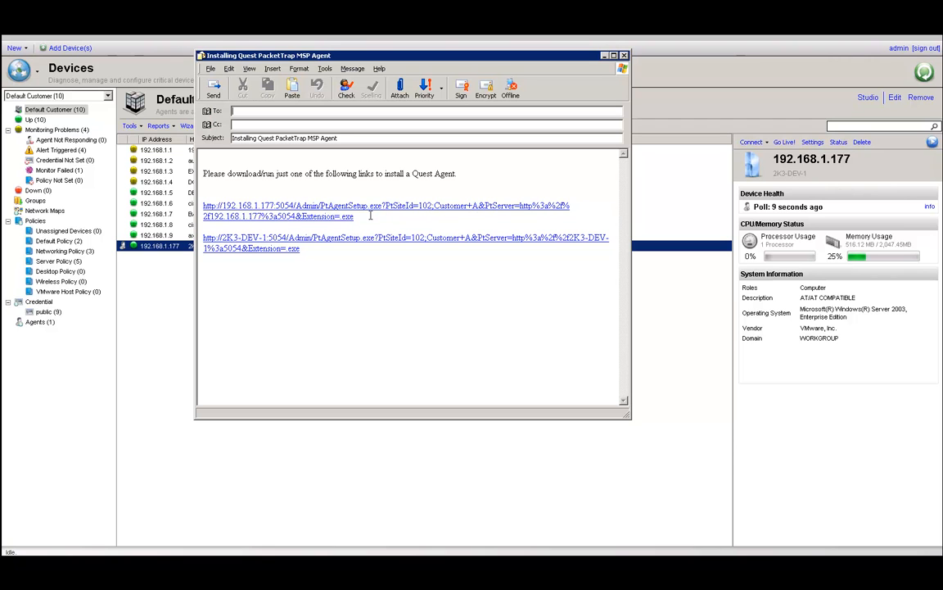
left_click_drag(367, 217, 203, 205)
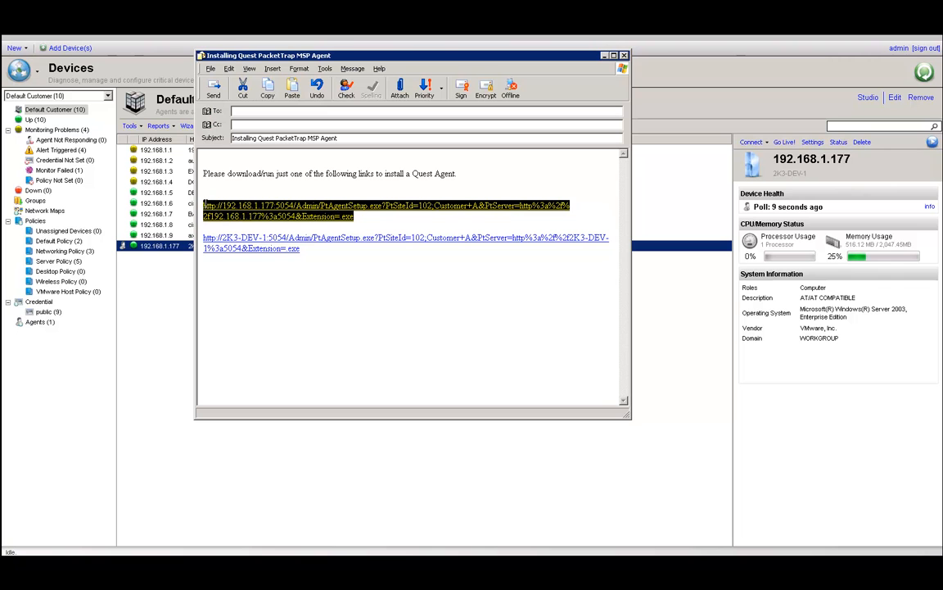
right_click(255, 206)
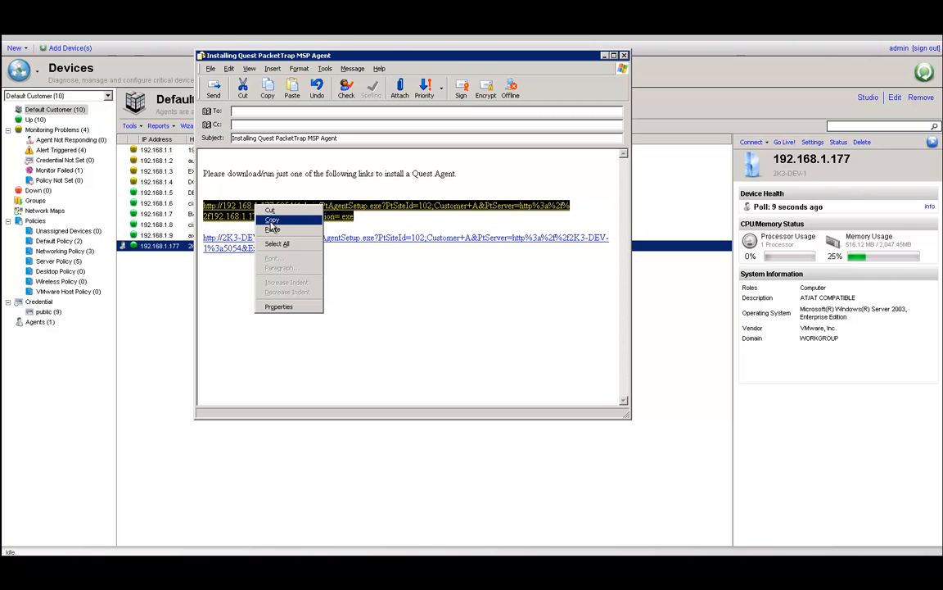
left_click(272, 221)
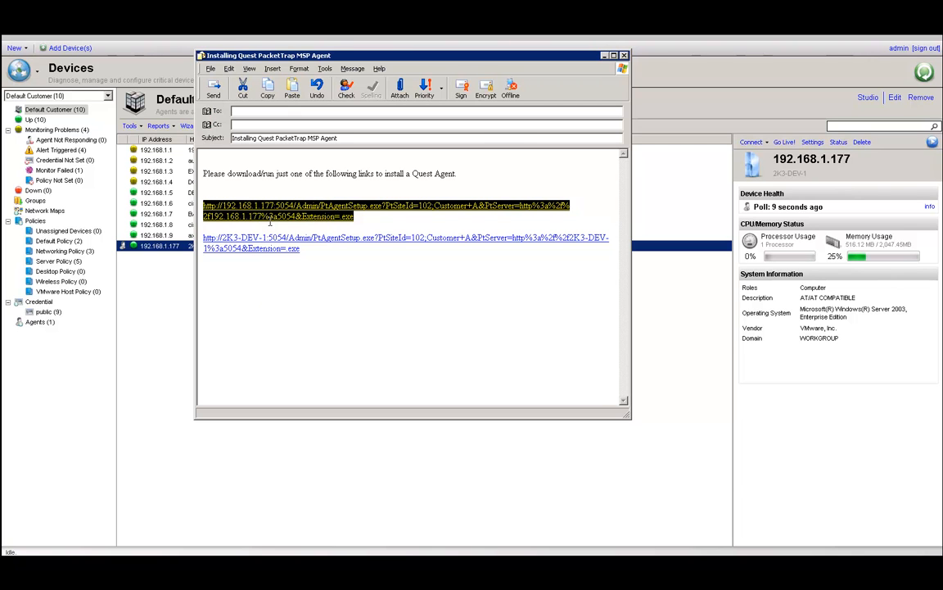
left_click(606, 55)
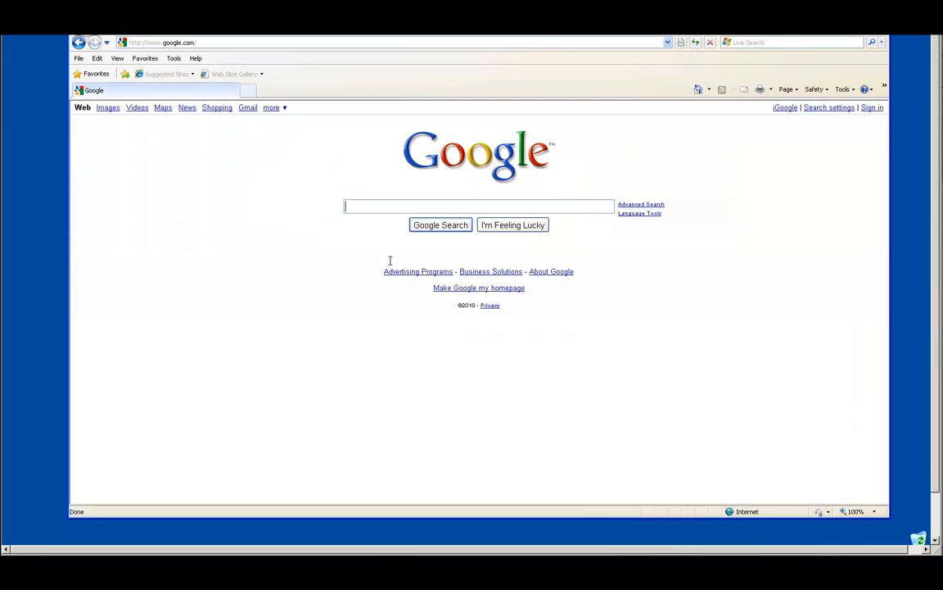
- Paste the copied agent install link into Internet Explorer's address bar and go to it
left_click(213, 41)
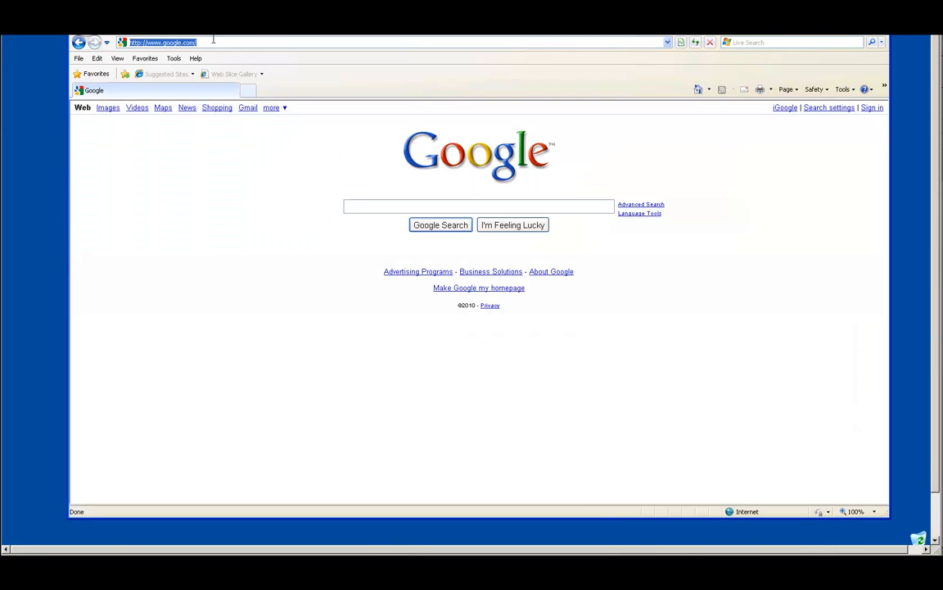
key("ctrl+v")
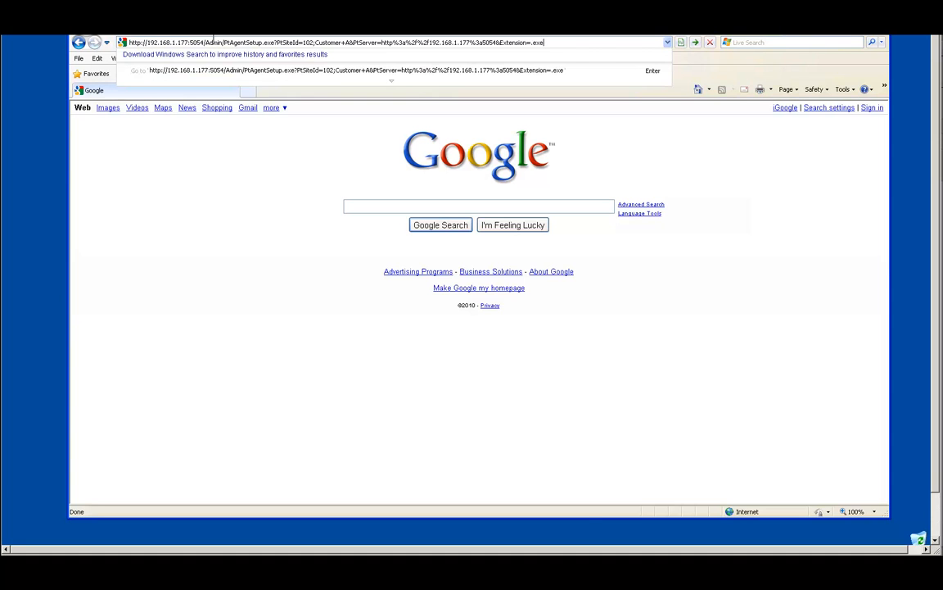
key("Return")
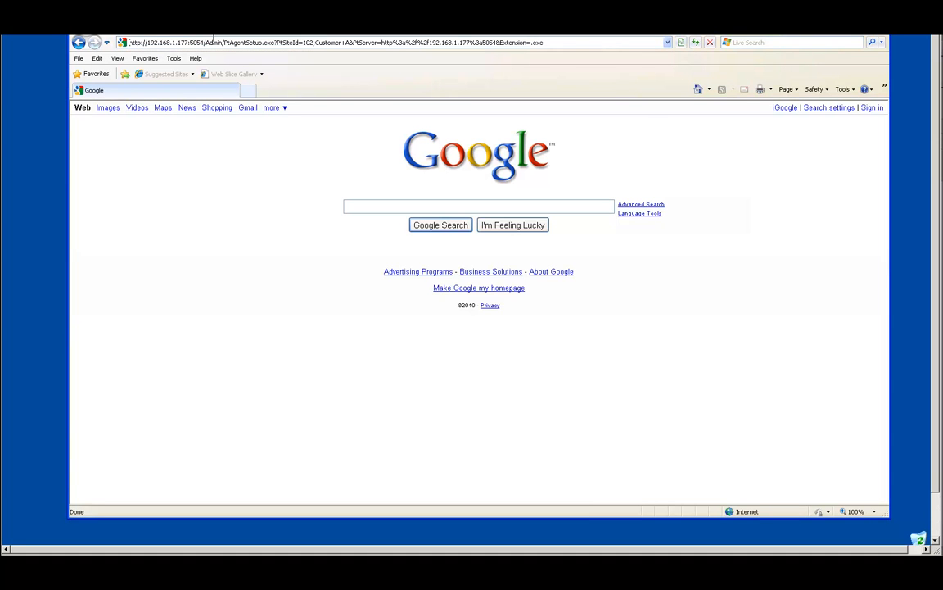
- Save PtAgentSetup.exe to the Desktop and run it, allowing it past the security warning
left_click_drag(934, 342, 933, 439)
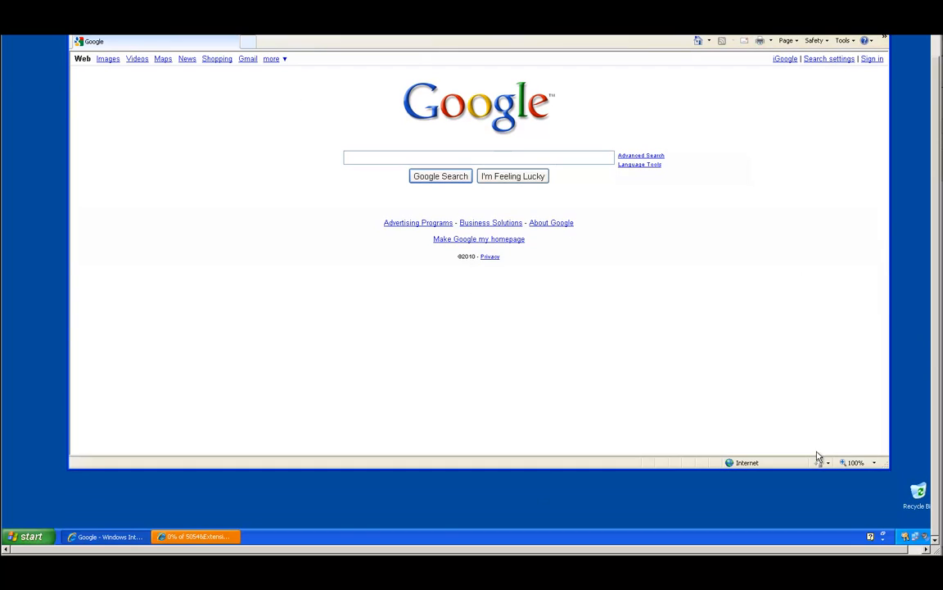
left_click(211, 537)
left_click(506, 255)
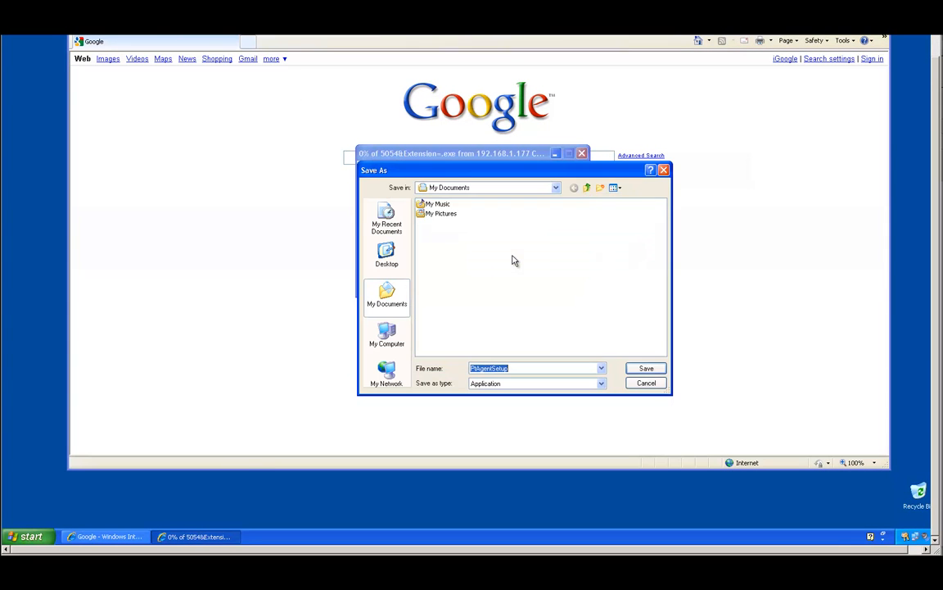
left_click(386, 254)
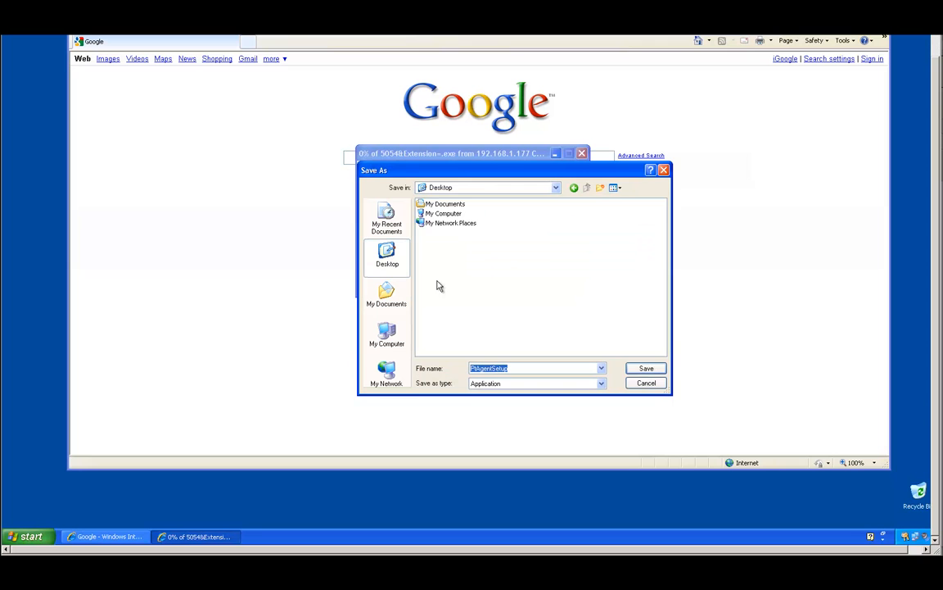
left_click(646, 369)
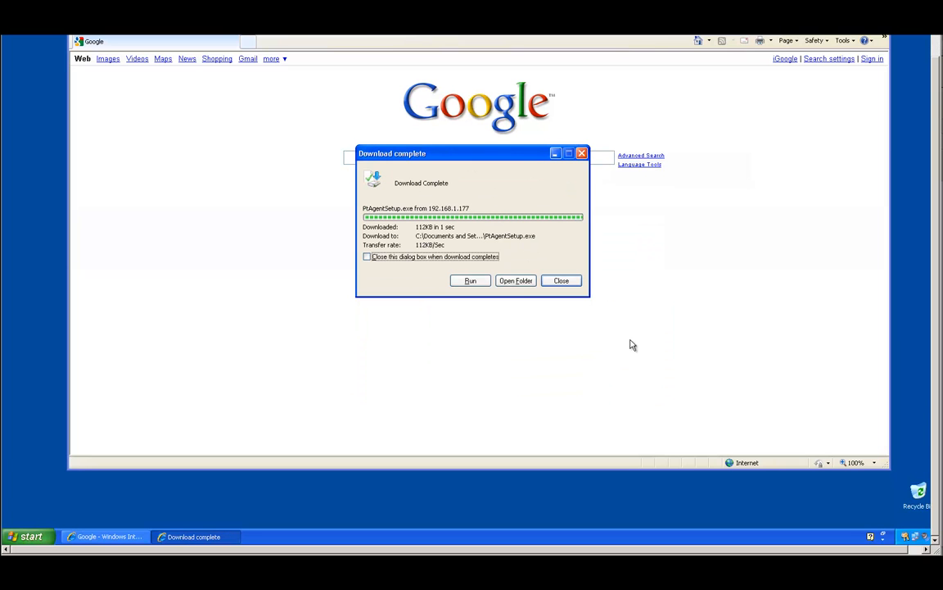
left_click(478, 286)
left_click(521, 243)
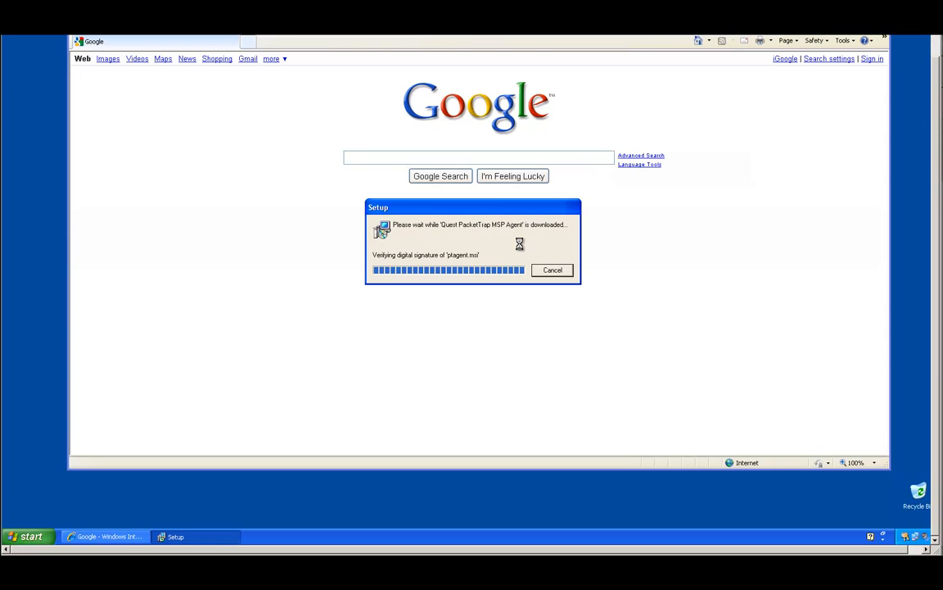
- Allow the ptagent.msi package, install the agent into the default folder, and finish the wizard
left_click(519, 236)
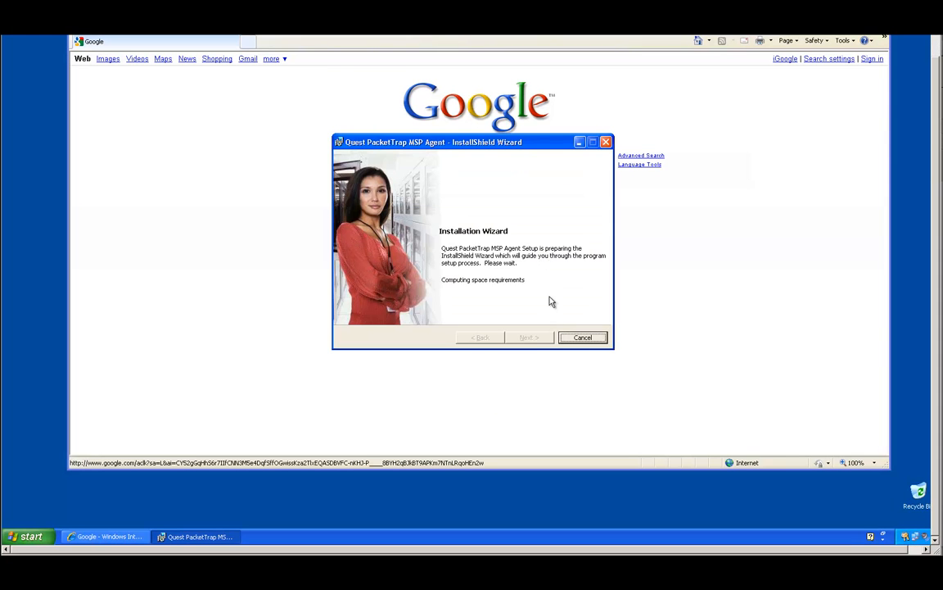
left_click(529, 337)
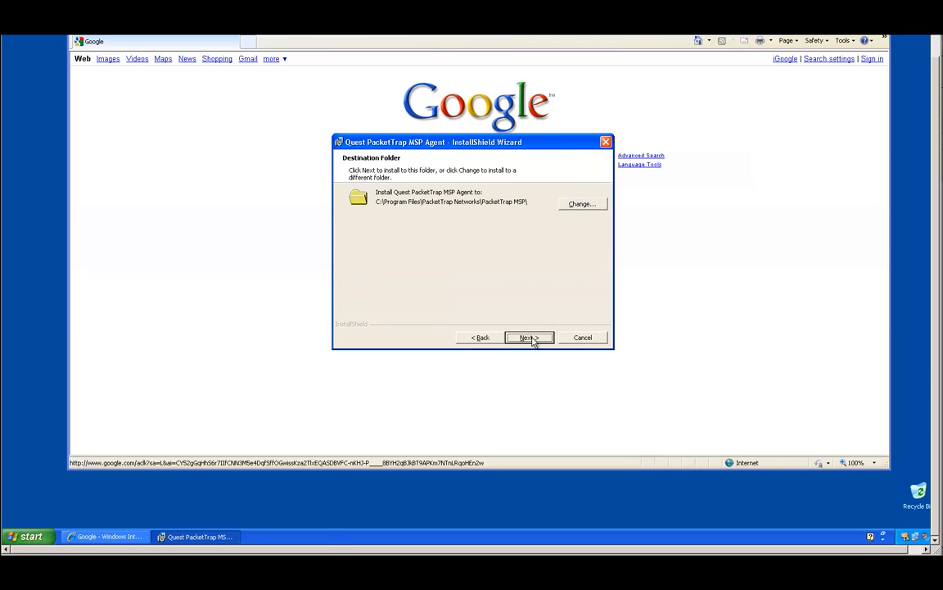
left_click(529, 339)
left_click(529, 339)
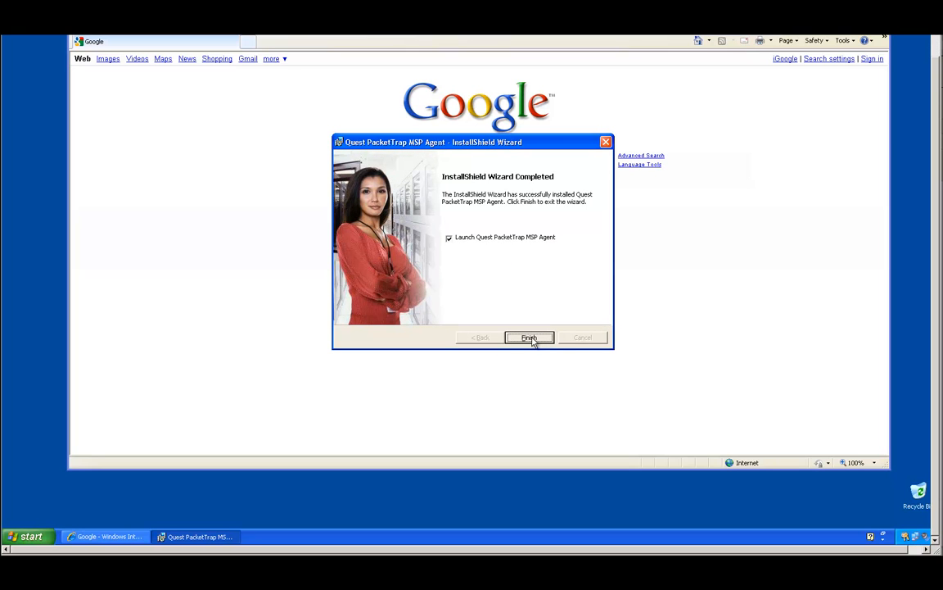
left_click(531, 338)
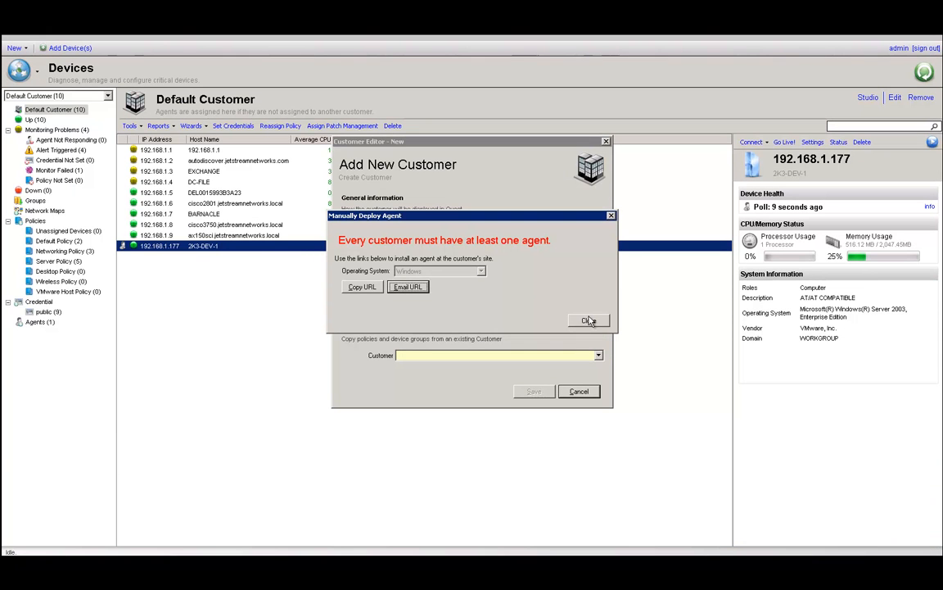
- Close the Manually Deploy Agent prompt and cancel the Customer Editor
left_click(589, 320)
left_click(588, 392)
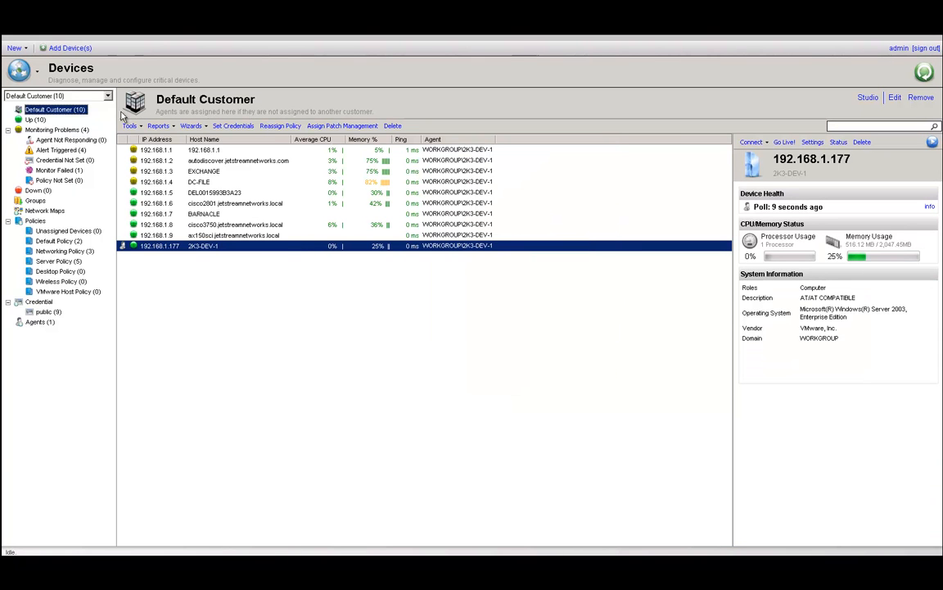
- Switch to Customer A and show details of its device 192.168.1.139
left_click(99, 96)
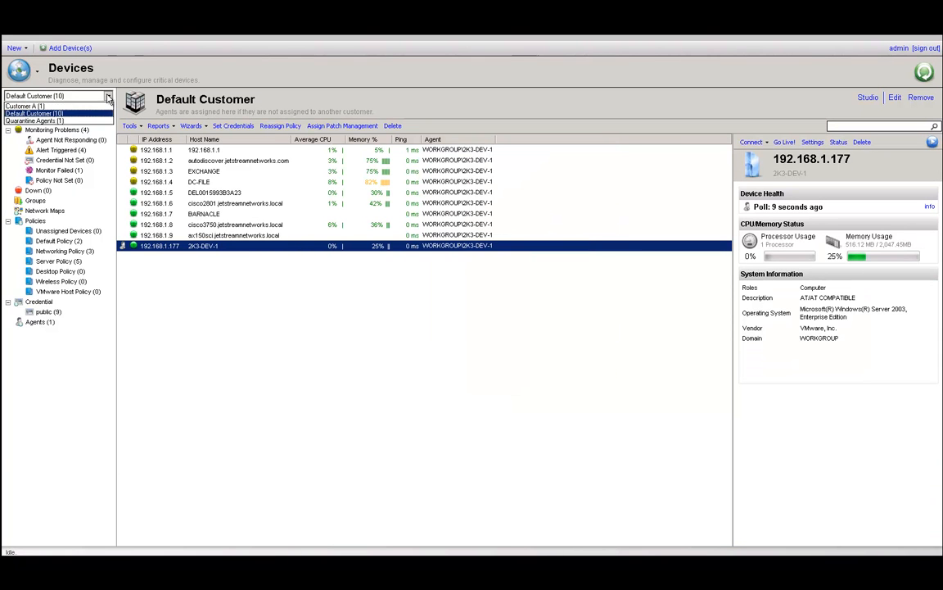
left_click(41, 105)
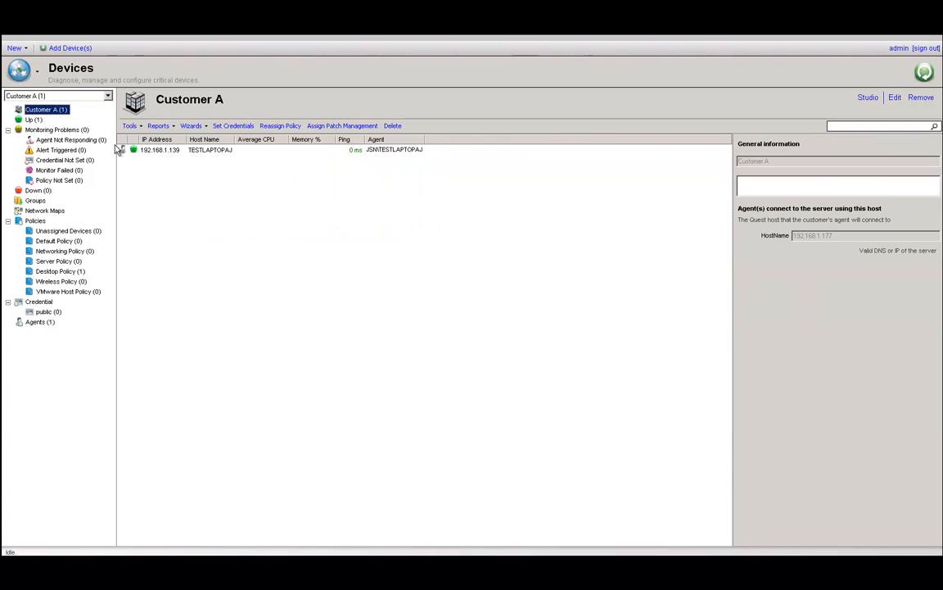
left_click(157, 151)
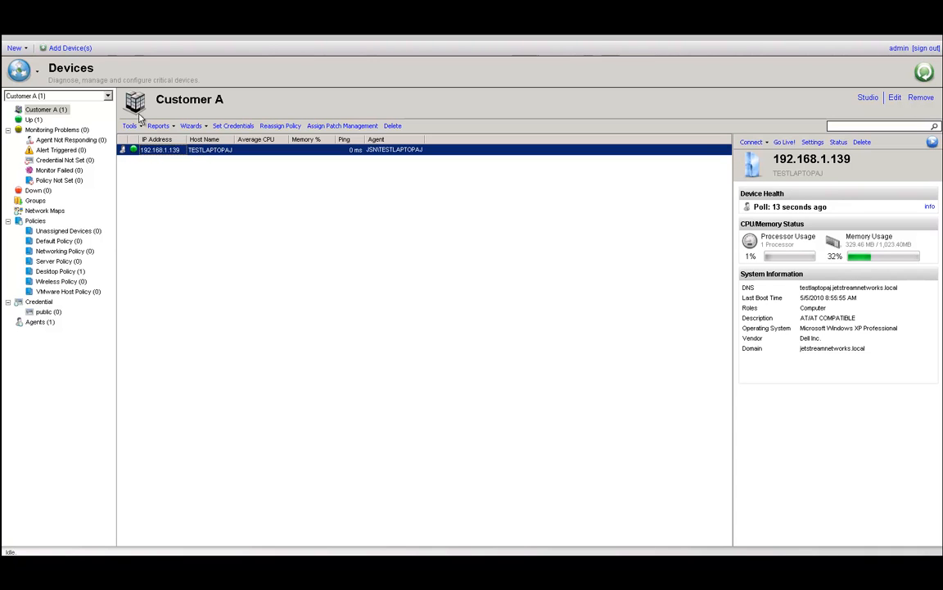
- Start adding devices by deploying agents, targeting 192.168.1.160, and check its connectivity
left_click(70, 49)
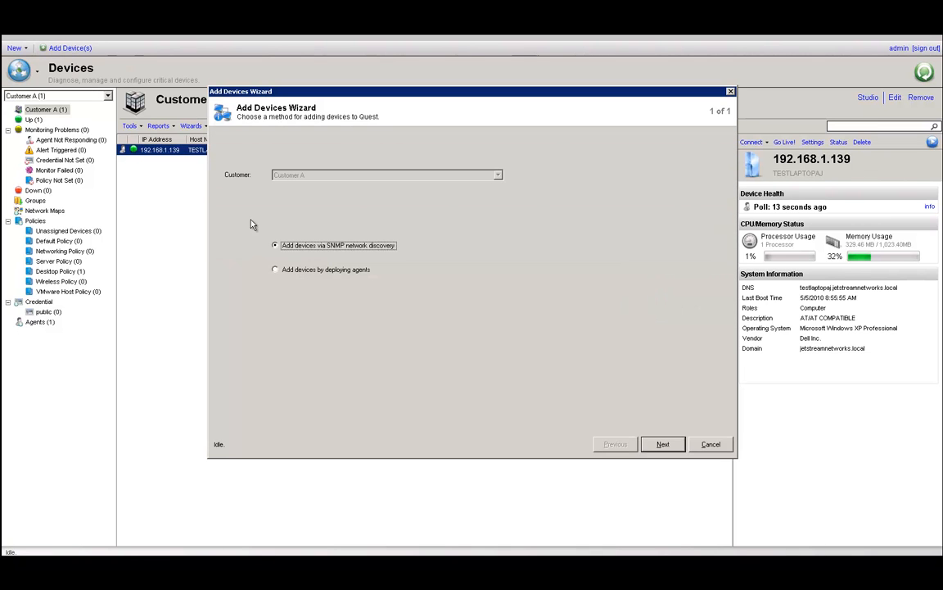
left_click(299, 270)
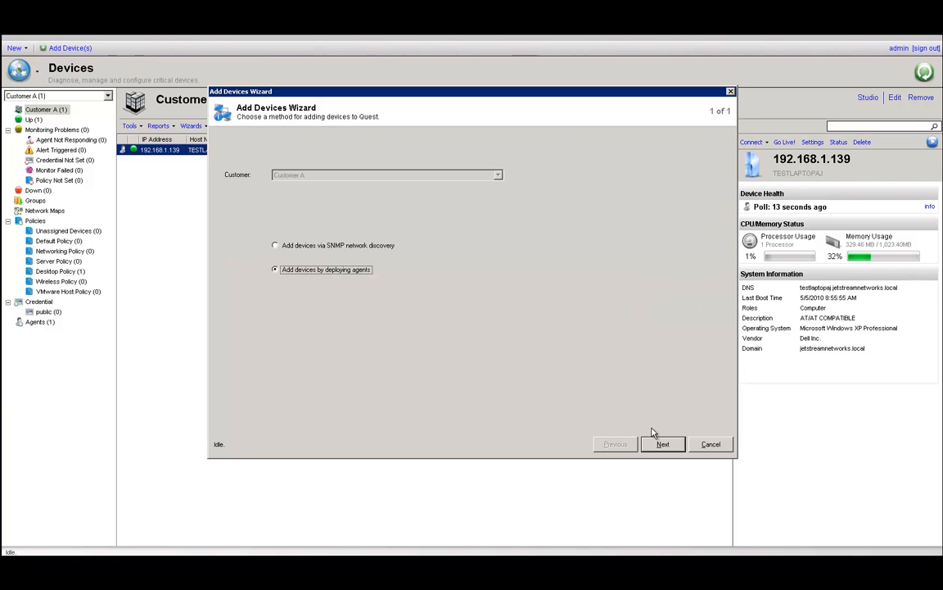
left_click(674, 446)
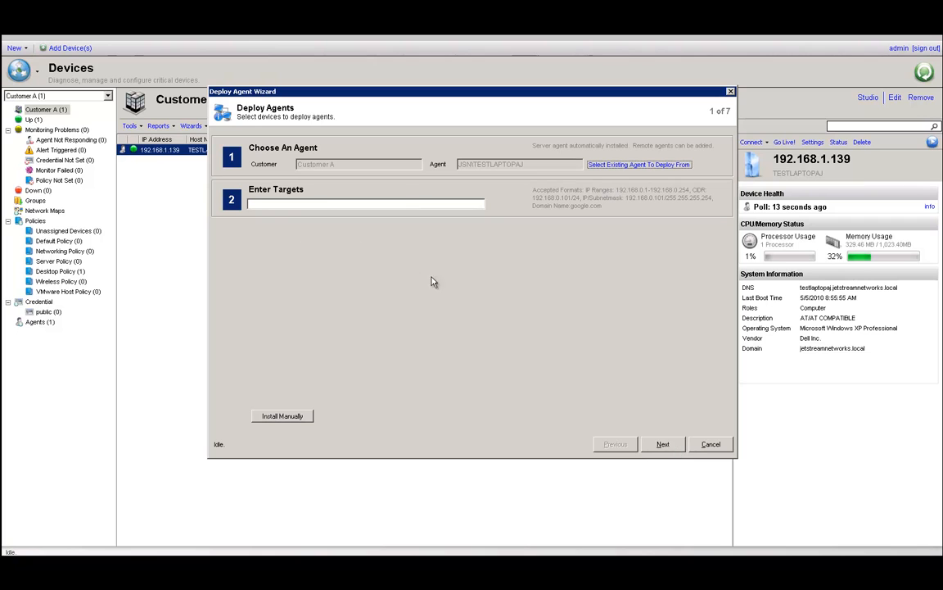
left_click(317, 206)
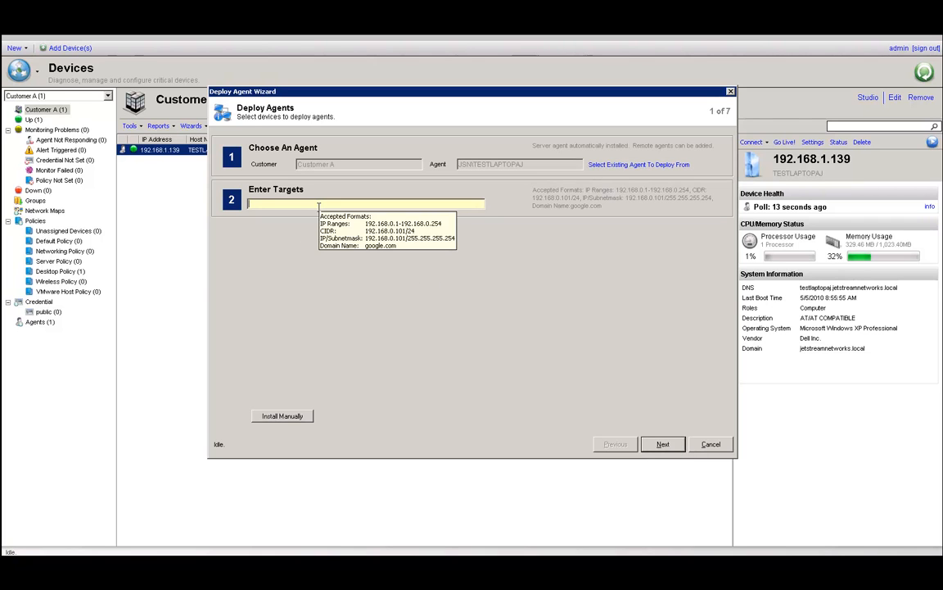
type("1")
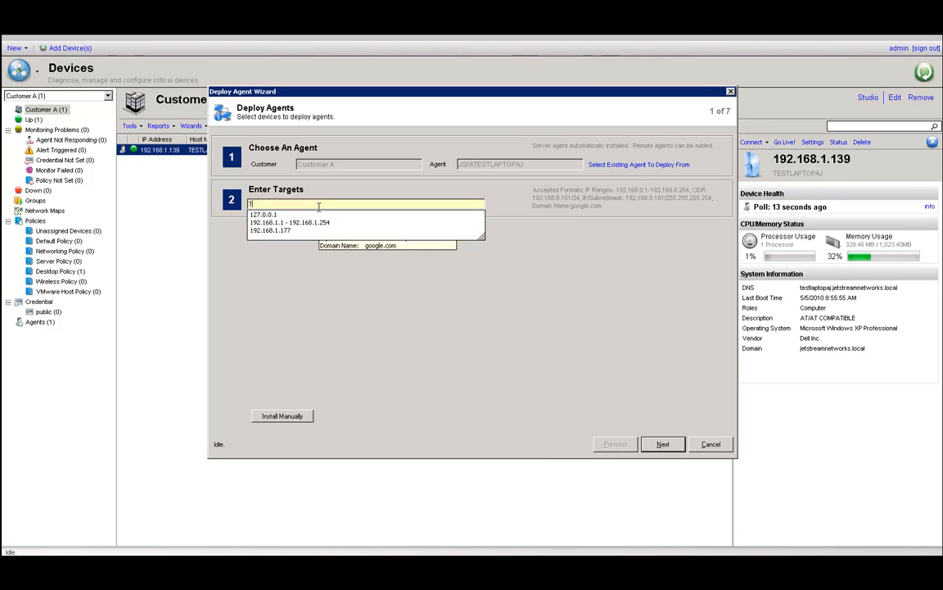
type("92")
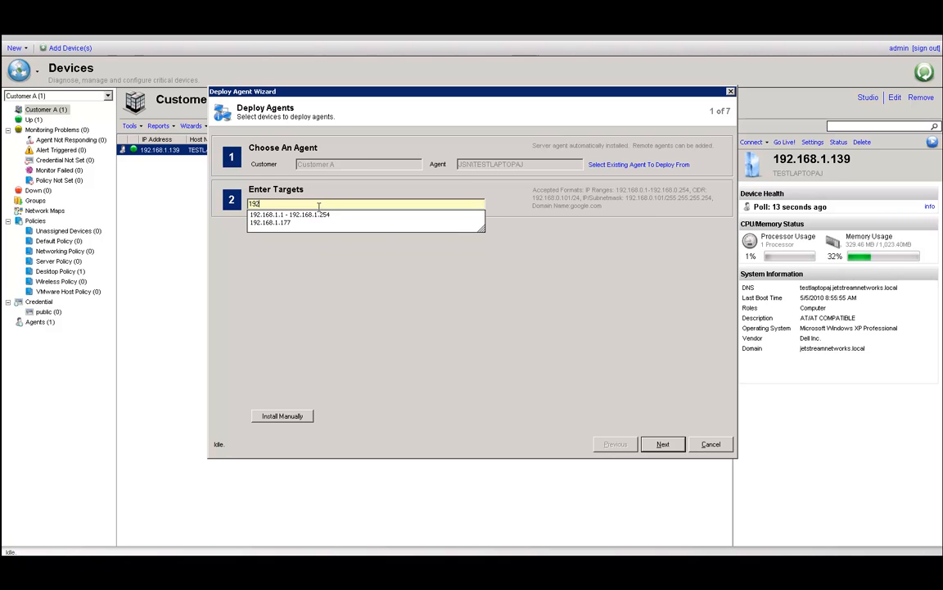
type(".168.1.160")
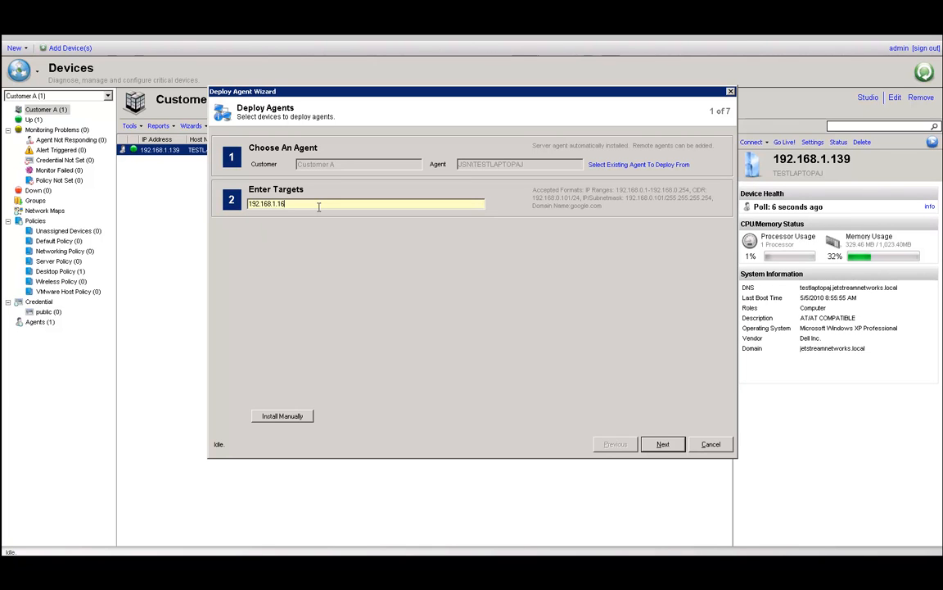
left_click(663, 445)
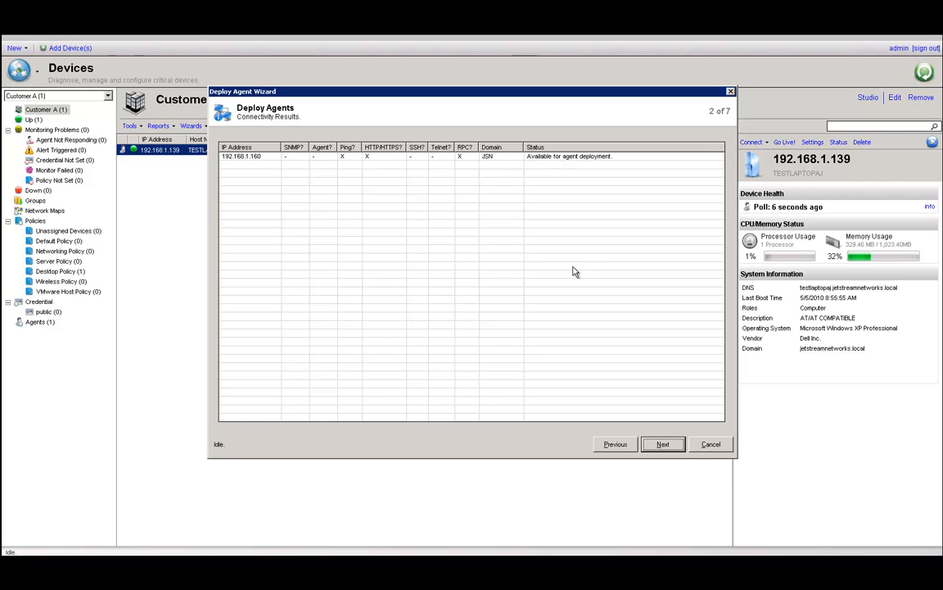
- Enter the JSN domain administrator username and password and confirm them for 192.168.1.160
left_click(664, 445)
left_click(530, 174)
type("Admi")
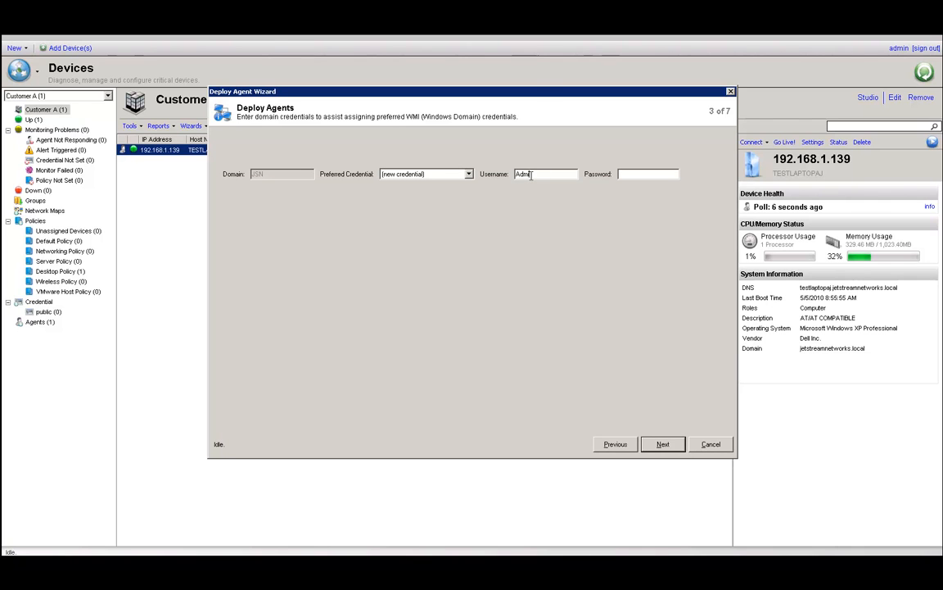
type("nistrator*")
left_click(668, 444)
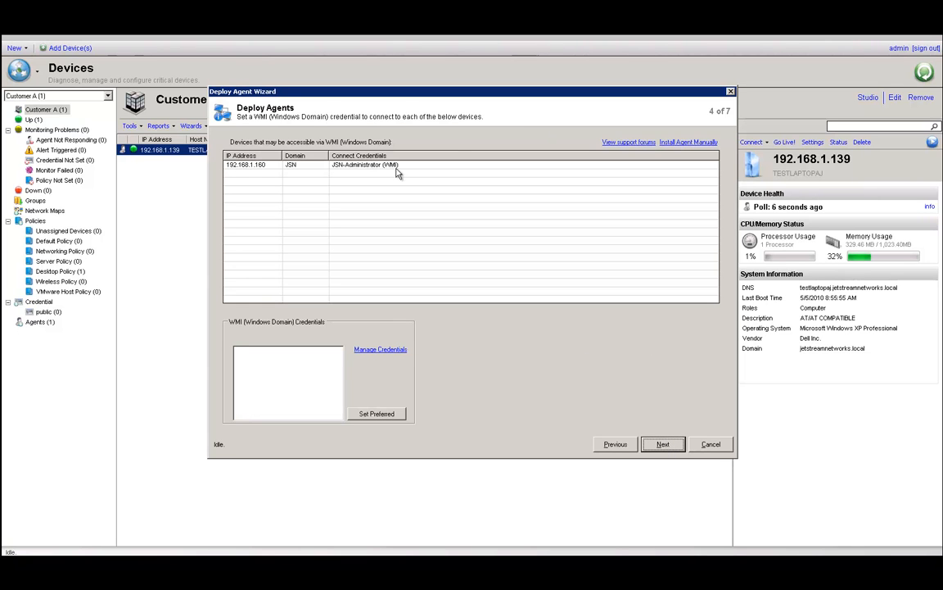
- Deploy the agent to 192.168.1.160, wait for successful results, and finish the wizard
left_click(667, 446)
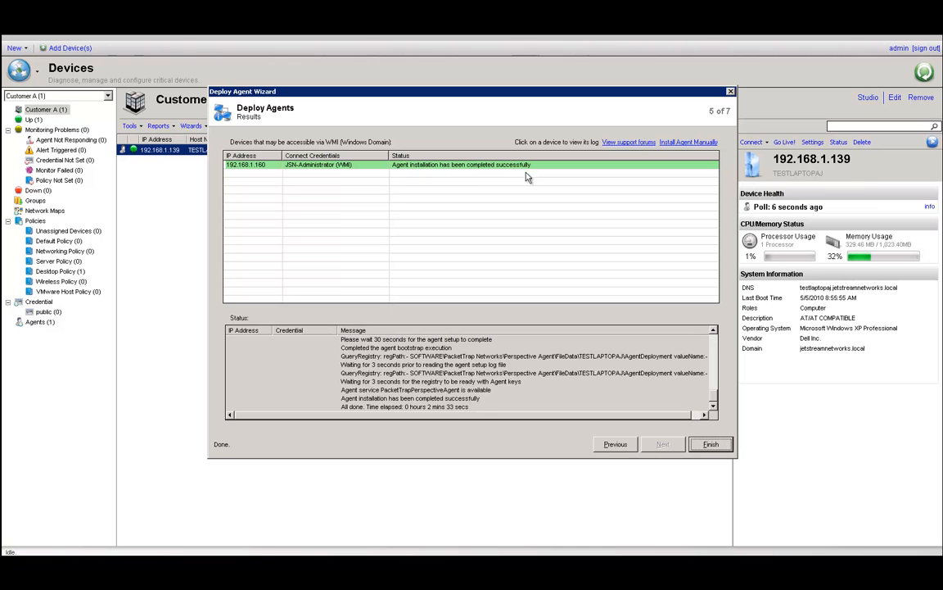
left_click(711, 444)
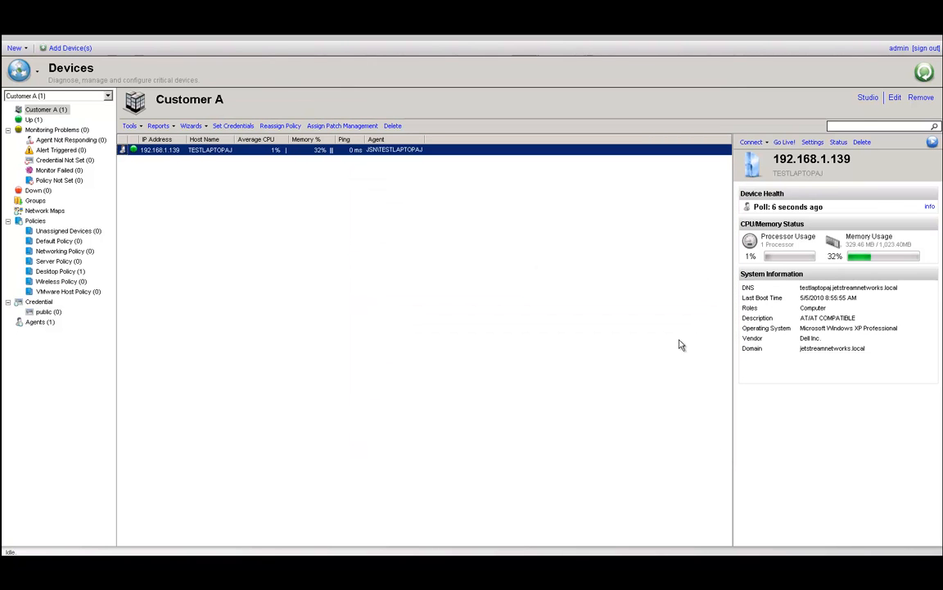
- Refresh Customer A's device list and review the details of 192.168.1.160 (XP-SP3-LMNOPQ2) and 192.168.1.139
left_click(926, 74)
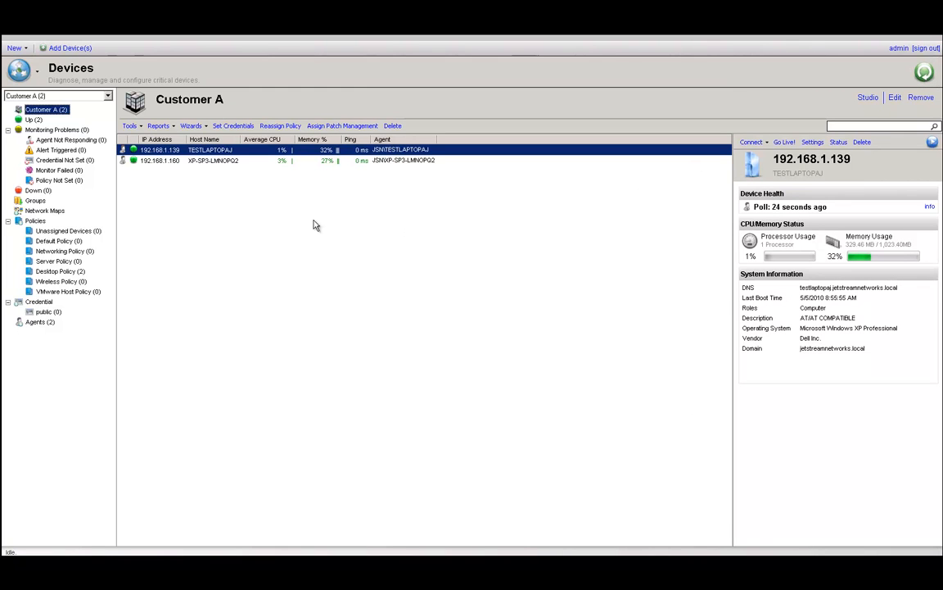
left_click(177, 161)
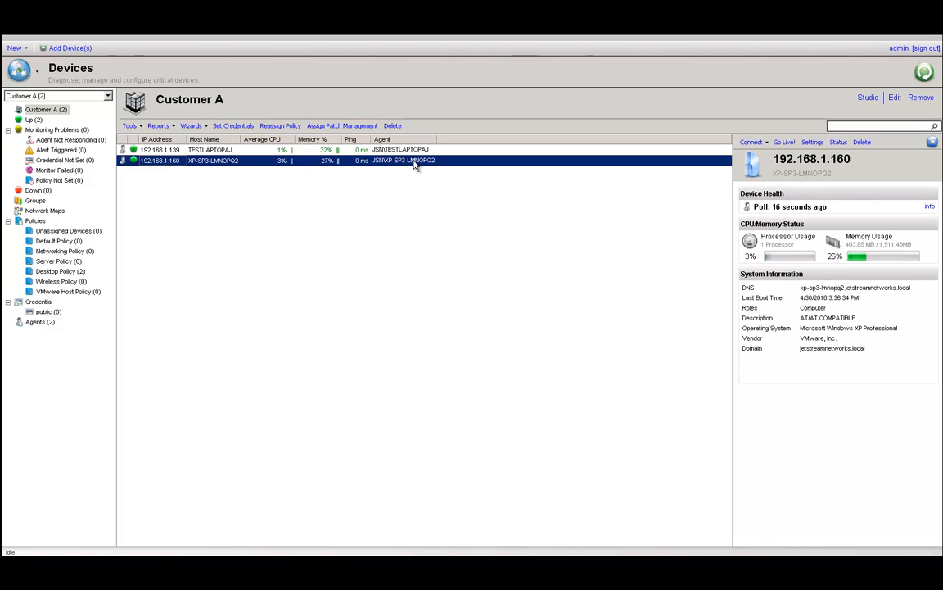
left_click(166, 153)
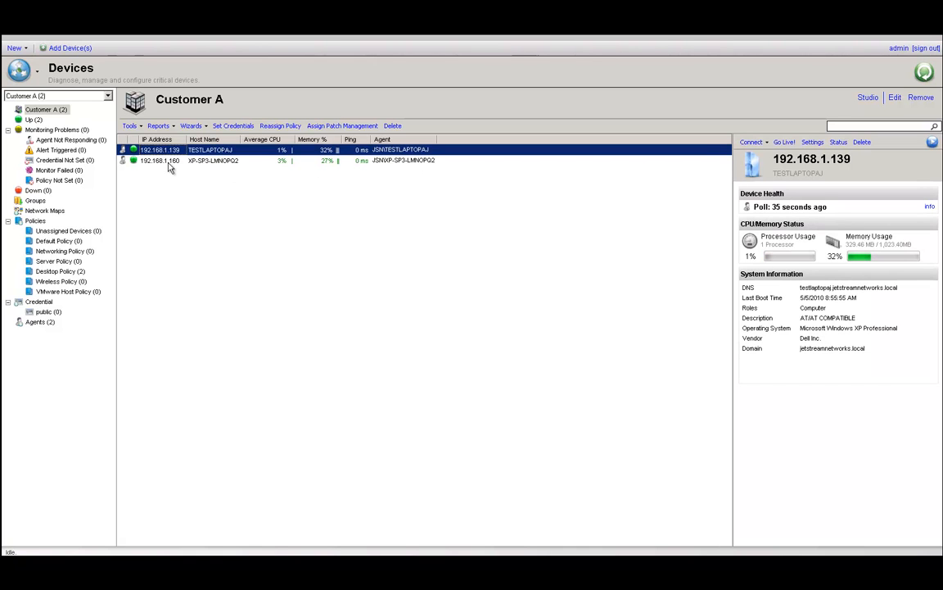
left_click(169, 163)
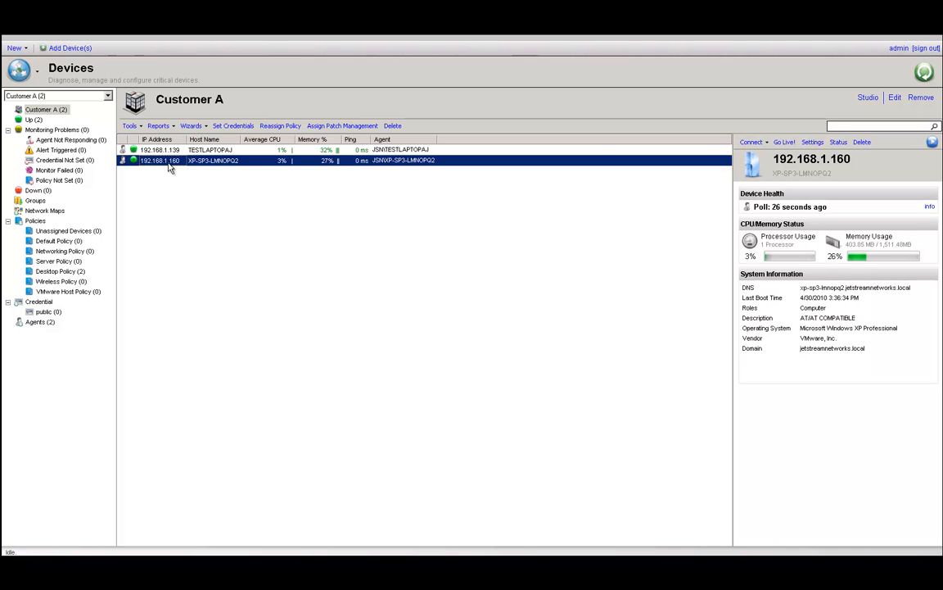